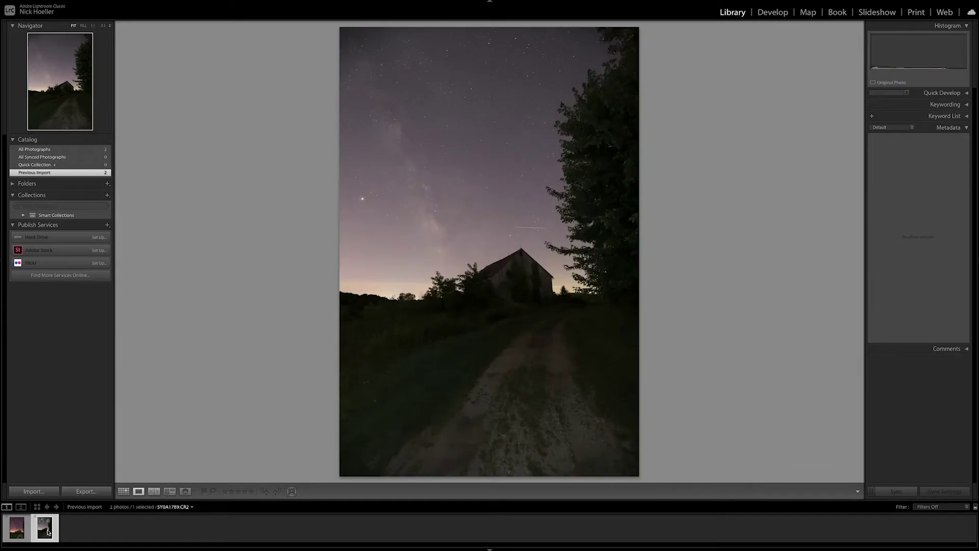
# Step: Open the barn night photo for developing and enable chromatic aberration removal and lens profile corrections
pyautogui.click(772, 12)
pyautogui.scroll(-2, 932, 254)
pyautogui.click(932, 255)
pyautogui.scroll(-3, 964, 395)
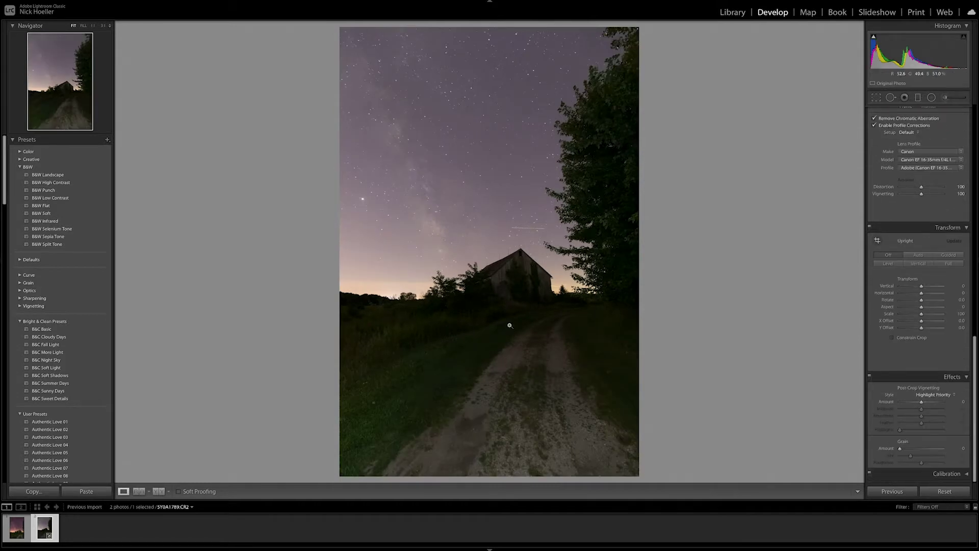
# Step: Correct the perspective with Vertical −19 and Rotate +1.6, and crop away the white edges at the original aspect ratio
pyautogui.moveTo(922, 287); pyautogui.dragTo(919, 288)
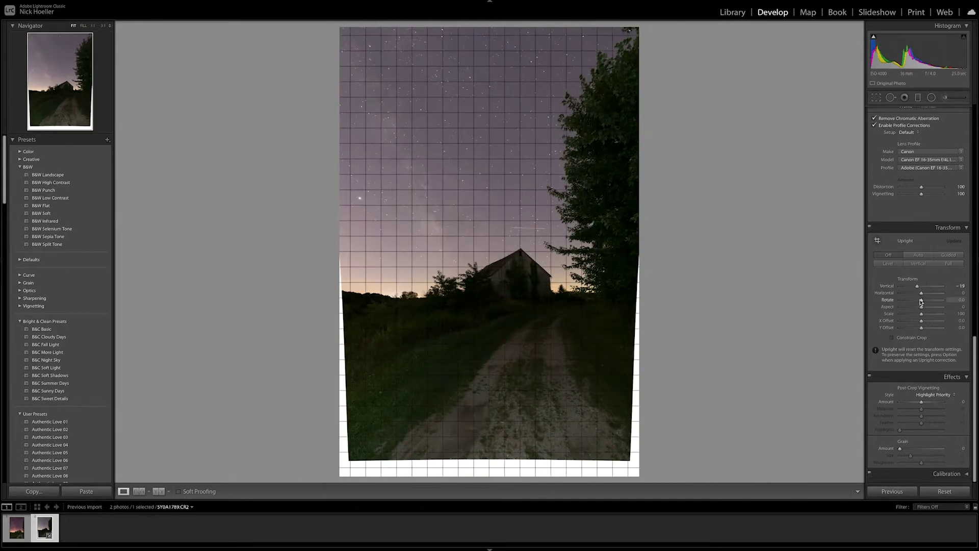
pyautogui.moveTo(921, 302); pyautogui.dragTo(925, 302)
pyautogui.click(877, 97)
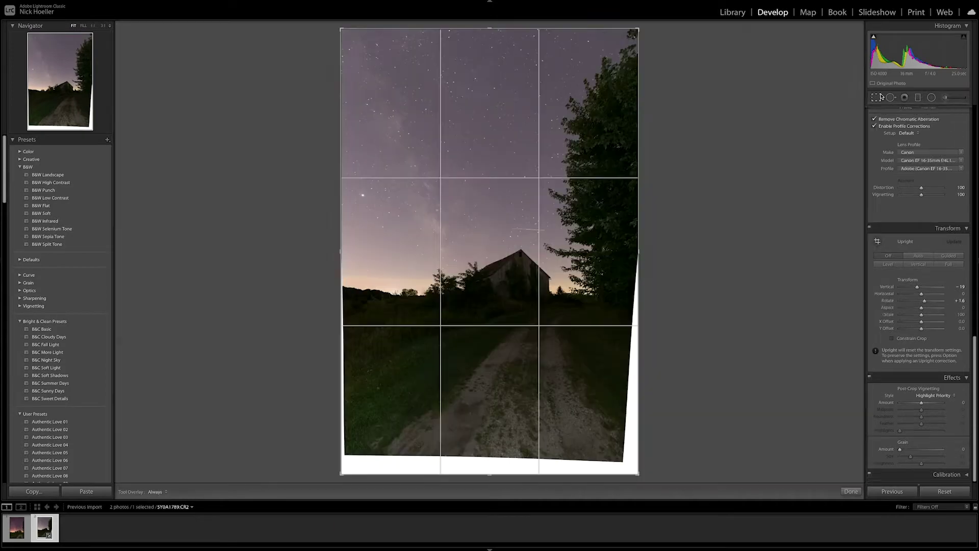
pyautogui.moveTo(510, 30); pyautogui.dragTo(508, 46)
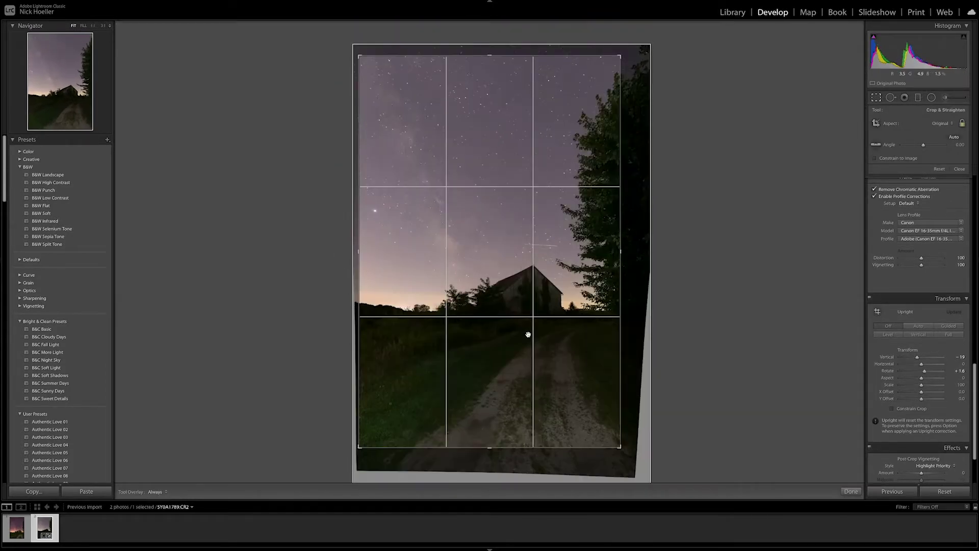
pyautogui.press('Return')
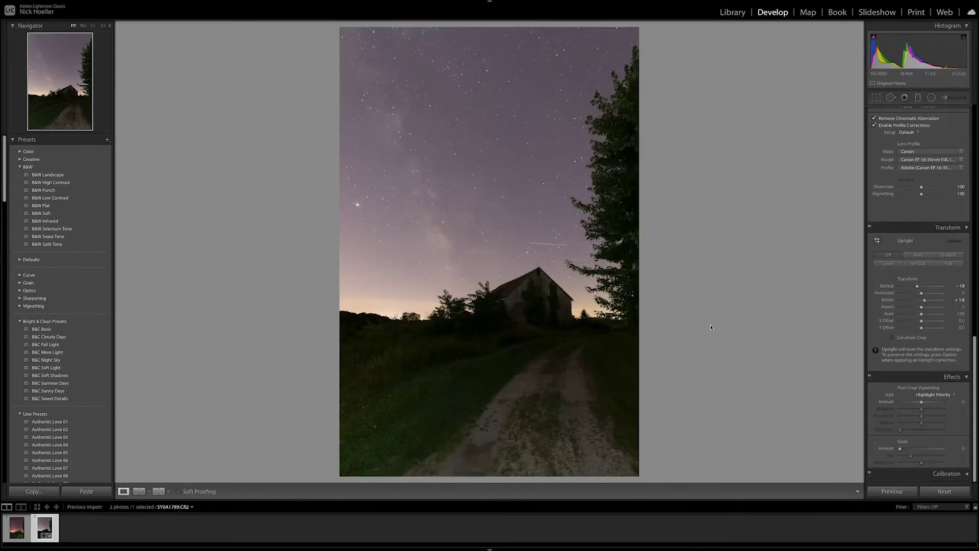
# Step: Balance the overall tone with Highlights −63, Shadows +79, Whites +43 and Blacks −25, comparing against the original
pyautogui.scroll(15, 931, 207)
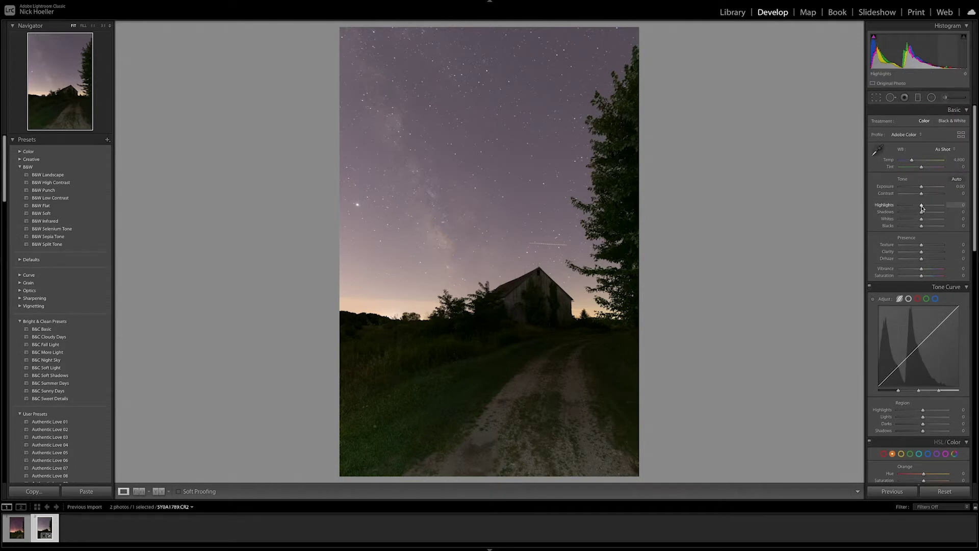
pyautogui.moveTo(923, 208)
pyautogui.mouseDown()
pyautogui.moveTo(908, 210)
pyautogui.moveTo(938, 215)
pyautogui.mouseUp()
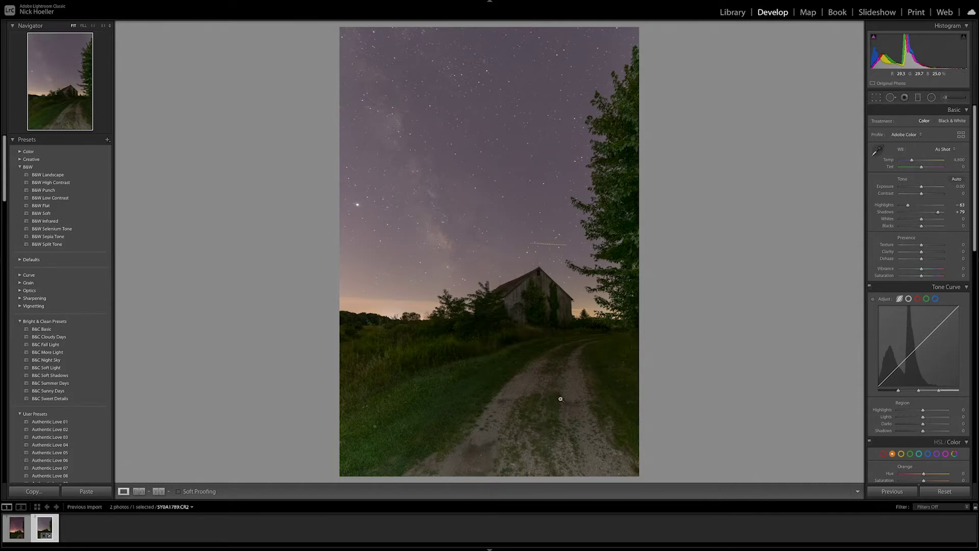
pyautogui.moveTo(922, 221); pyautogui.dragTo(930, 219)
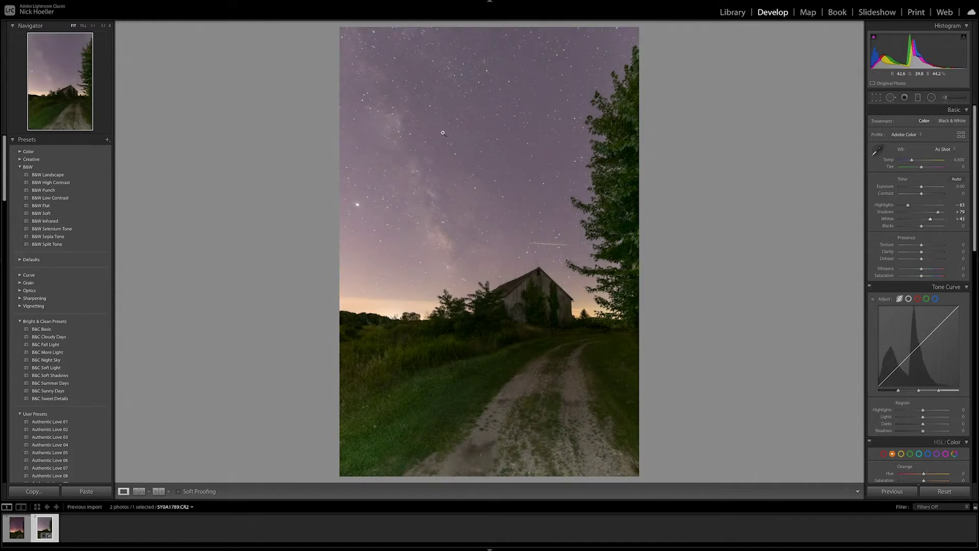
pyautogui.press('\\')
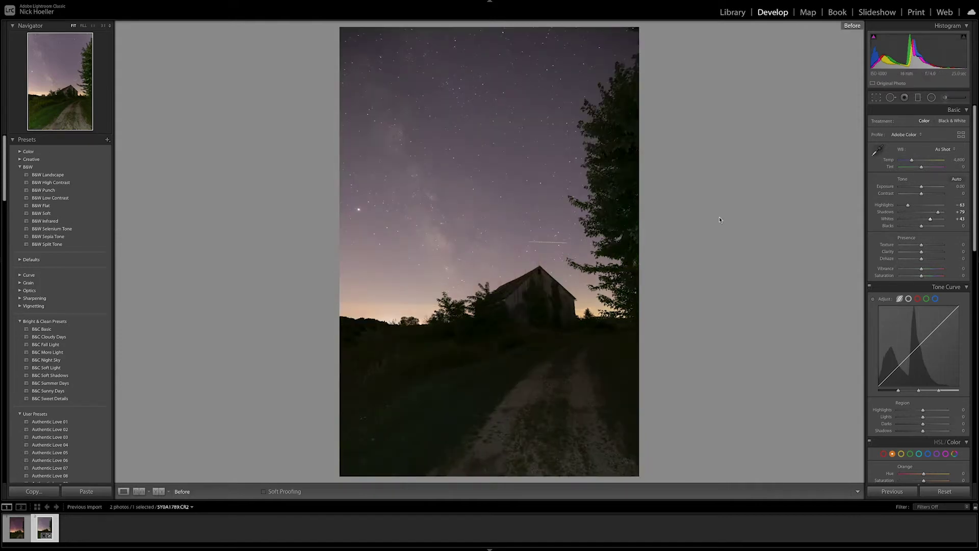
pyautogui.press('\\')
pyautogui.moveTo(922, 226); pyautogui.dragTo(916, 233)
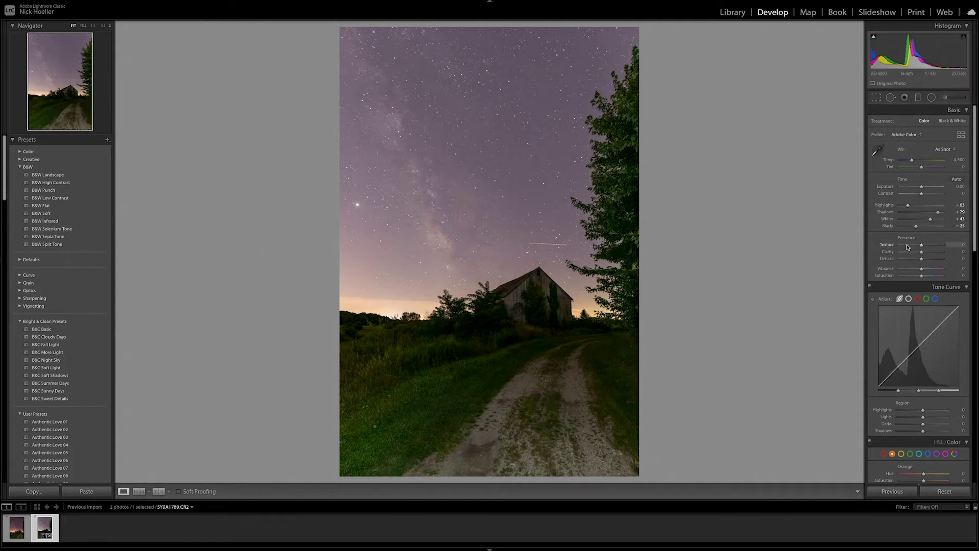
# Step: Set Texture to +26, Clarity to −18 and Dehaze to +31, comparing the edit with the original photo
pyautogui.moveTo(922, 247); pyautogui.dragTo(927, 246)
pyautogui.press('\\')
pyautogui.press('\\')
pyautogui.press('\\')
pyautogui.press('\\')
pyautogui.moveTo(923, 254); pyautogui.dragTo(919, 255)
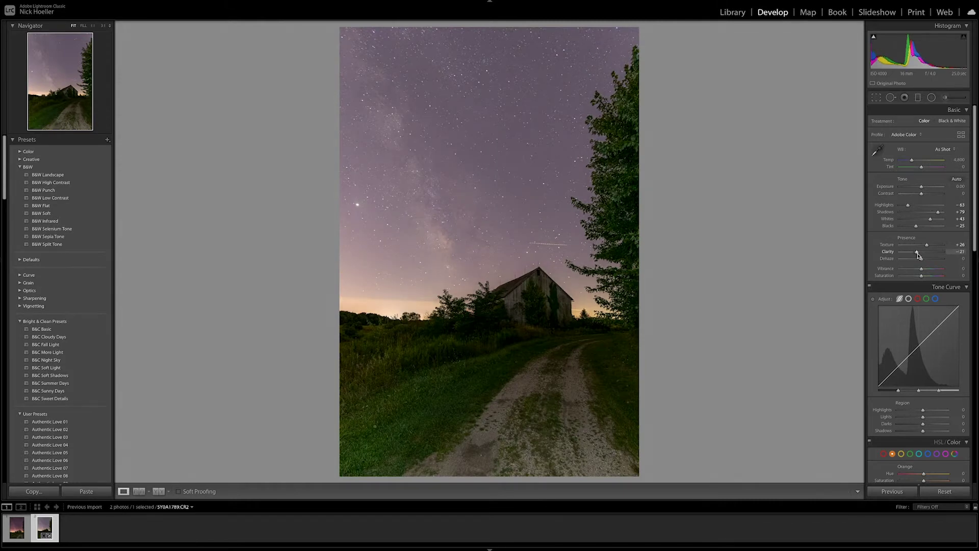
pyautogui.moveTo(923, 254); pyautogui.dragTo(895, 261)
pyautogui.moveTo(922, 260); pyautogui.dragTo(927, 261)
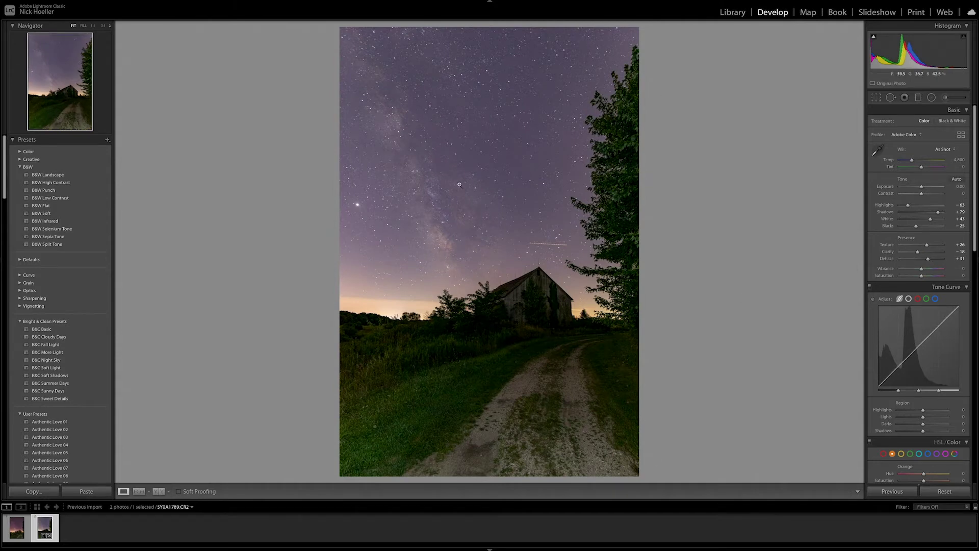
pyautogui.press('\\')
pyautogui.press('\\')
# Step: Shape the parametric tone curve with Highlights −36, Lights −9, Darks −2 and Shadows +43
pyautogui.scroll(-1, 890, 257)
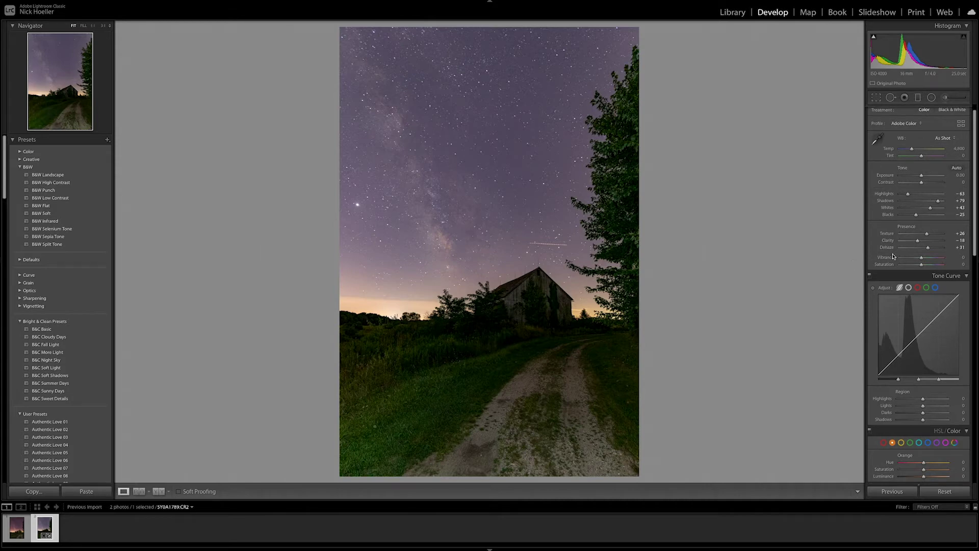
pyautogui.scroll(-4, 944, 331)
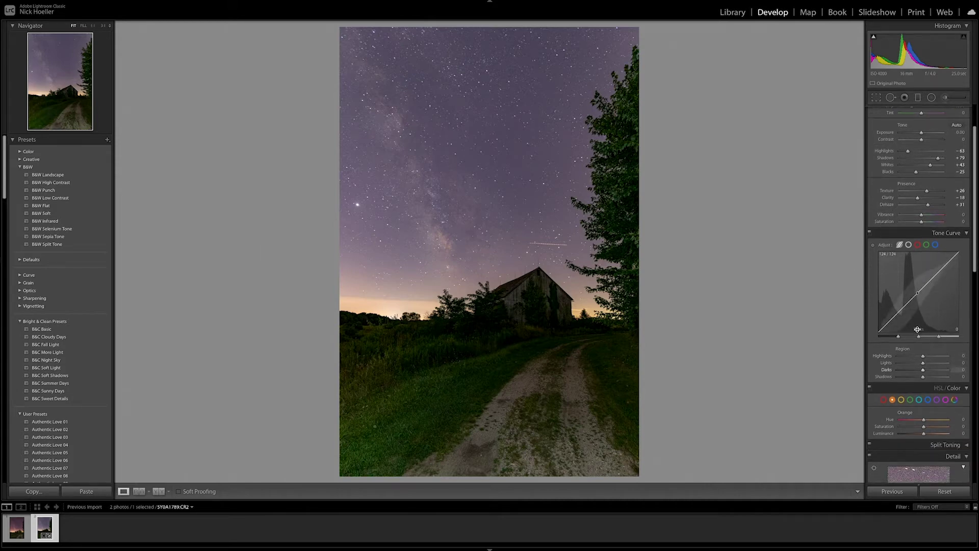
pyautogui.moveTo(948, 274)
pyautogui.mouseDown()
pyautogui.moveTo(948, 296)
pyautogui.moveTo(948, 286)
pyautogui.mouseUp()
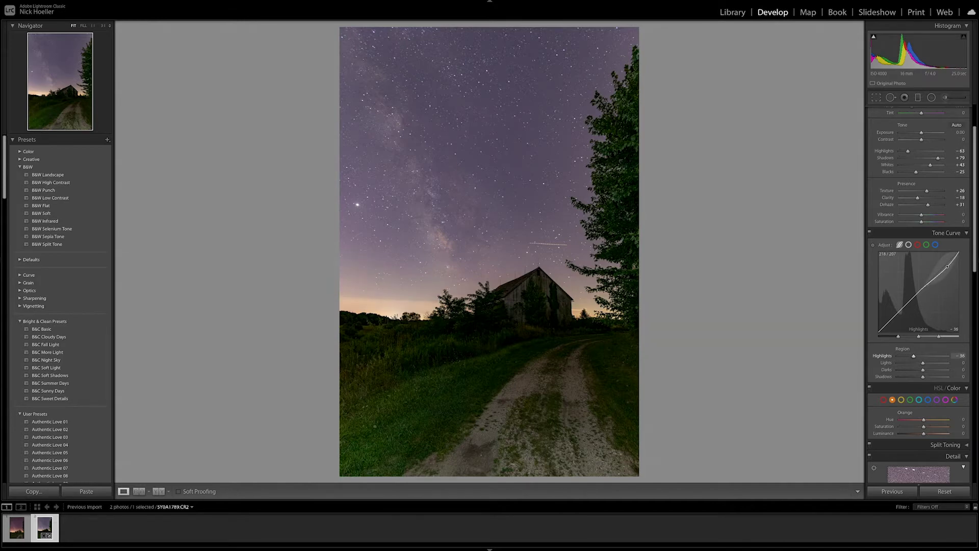
pyautogui.moveTo(932, 278); pyautogui.dragTo(933, 281)
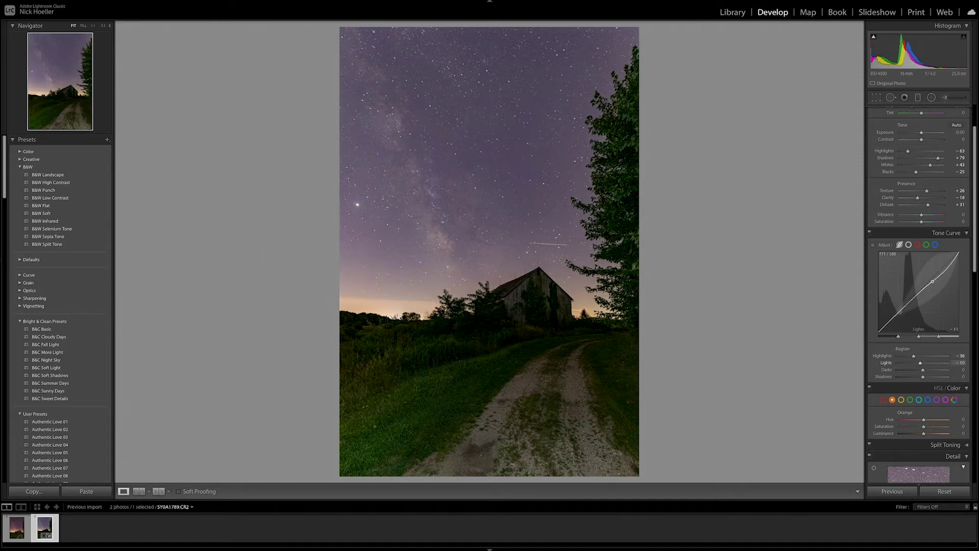
pyautogui.moveTo(910, 301); pyautogui.dragTo(888, 324)
# Step: Adjust the photo's contrast and colour with Contrast +10, Temp 4,657, Tint +11 and Vibrance +34
pyautogui.scroll(3, 934, 148)
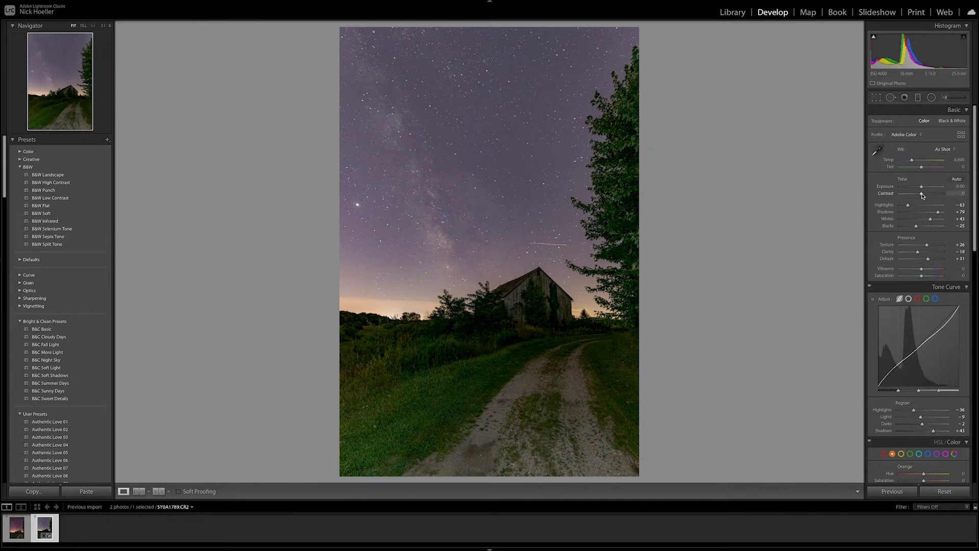
pyautogui.moveTo(923, 194); pyautogui.dragTo(925, 198)
pyautogui.moveTo(912, 160); pyautogui.dragTo(916, 163)
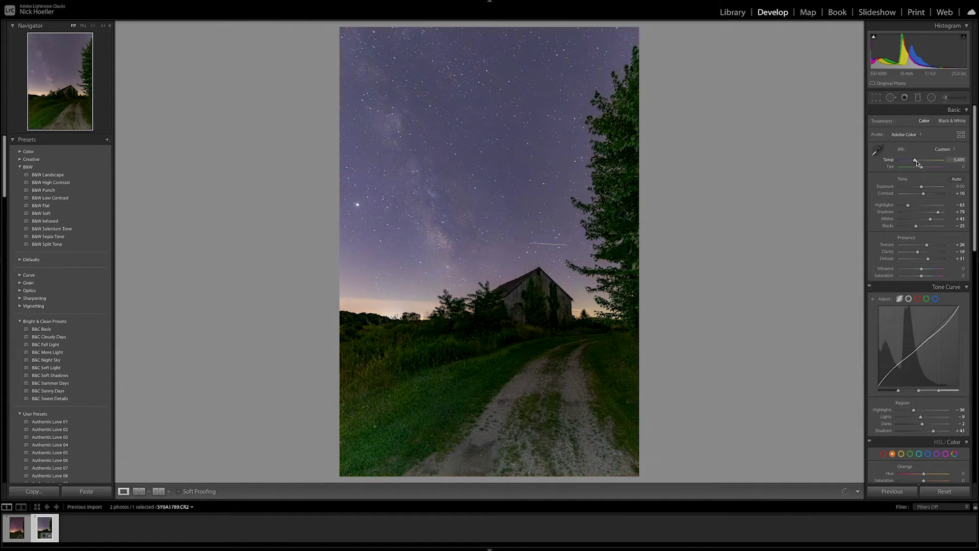
pyautogui.moveTo(917, 162); pyautogui.dragTo(913, 164)
pyautogui.moveTo(923, 169); pyautogui.dragTo(923, 168)
pyautogui.scroll(-1, 922, 268)
pyautogui.moveTo(922, 264); pyautogui.dragTo(929, 266)
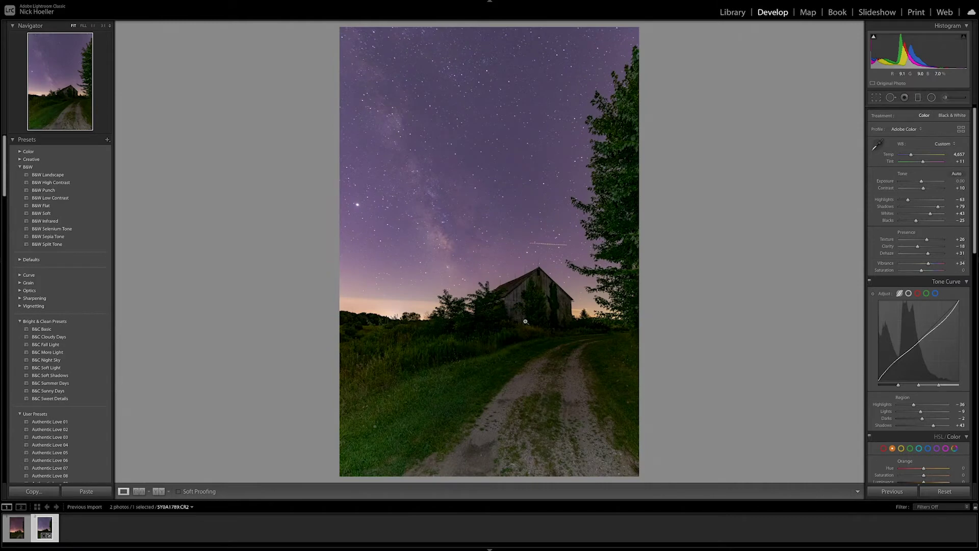
# Step: Paint an adjustment brush mask over the entire foreground and the barn, checking coverage with the mask overlay
pyautogui.click(944, 98)
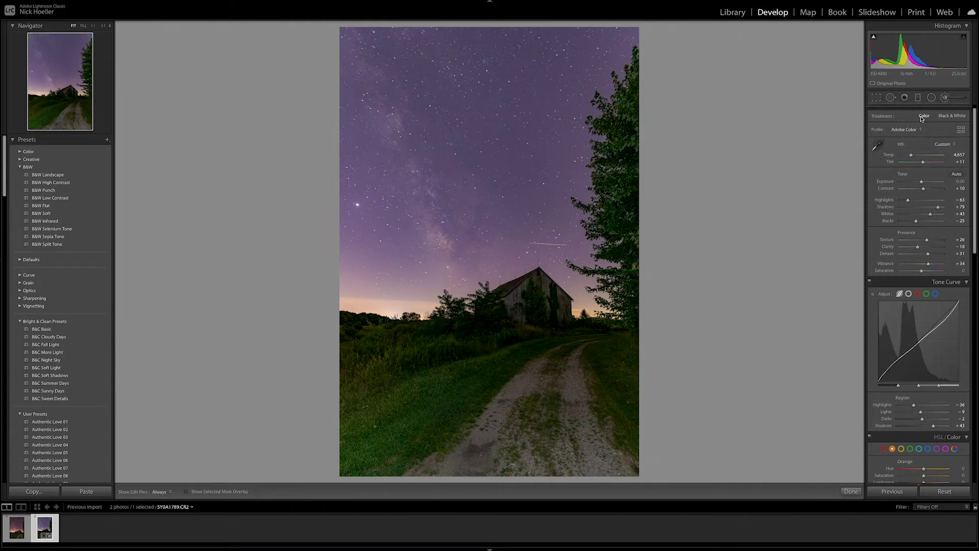
pyautogui.press('o')
pyautogui.press('h')
pyautogui.moveTo(422, 369)
pyautogui.mouseDown()
pyautogui.moveTo(297, 398)
pyautogui.moveTo(340, 370)
pyautogui.moveTo(353, 331)
pyautogui.moveTo(480, 355)
pyautogui.moveTo(303, 458)
pyautogui.moveTo(429, 420)
pyautogui.mouseUp()
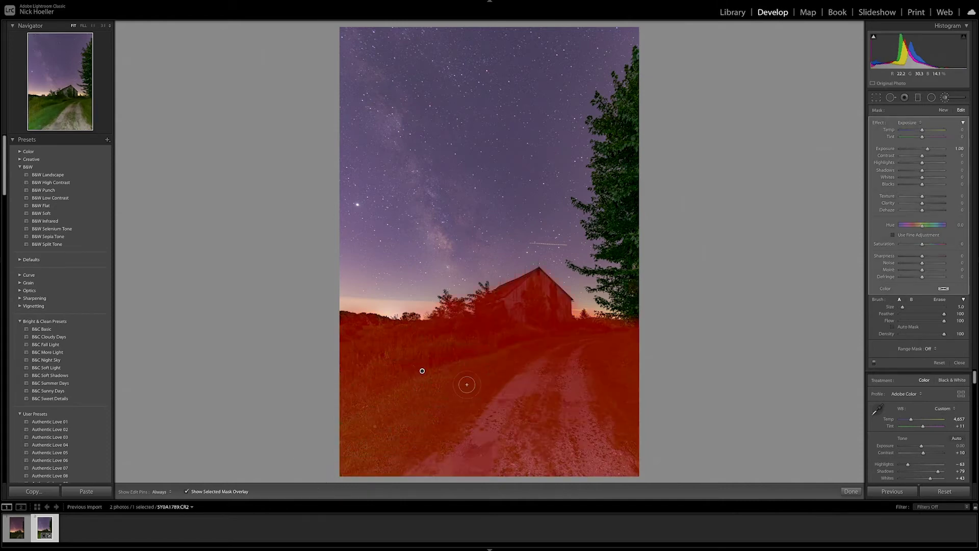
pyautogui.press('o')
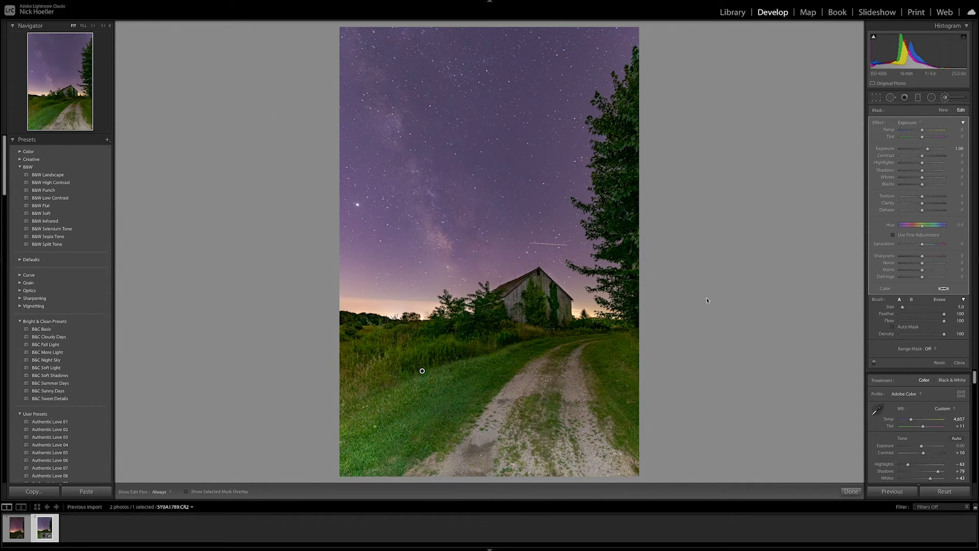
# Step: Reset the foreground mask's exposure, then set Shadows 47, Temp 24, Exposure 0.05, Whites 11 and Blacks 3, and compare with the original
pyautogui.doubleClick(886, 148)
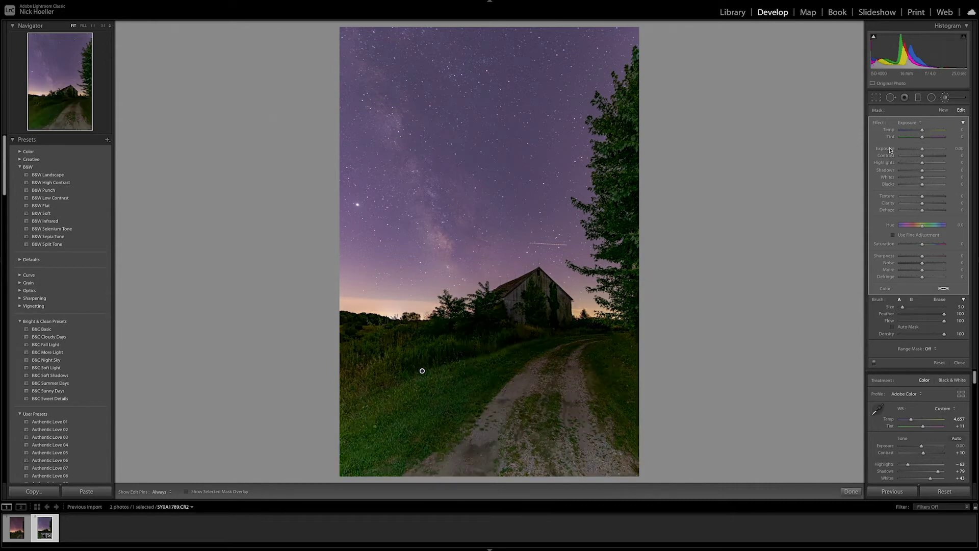
pyautogui.moveTo(922, 172); pyautogui.dragTo(932, 172)
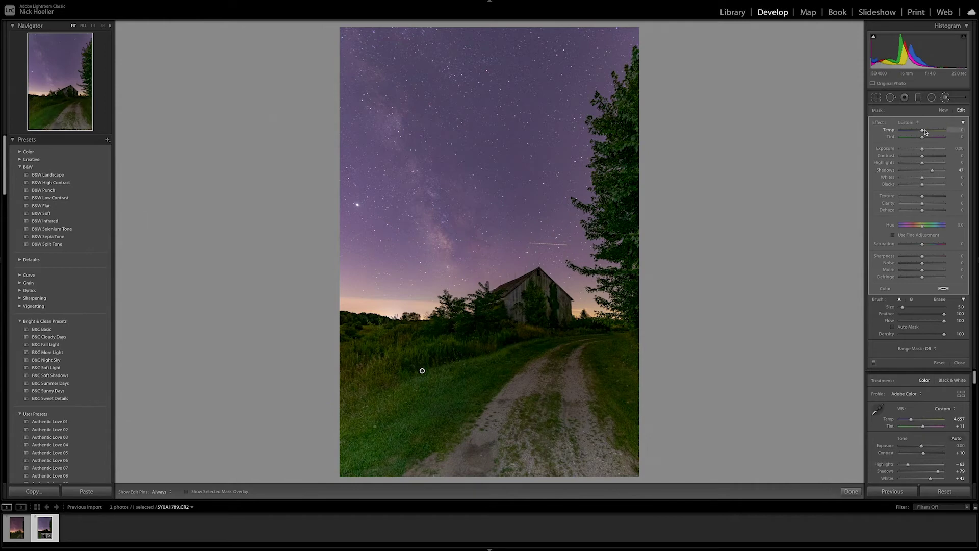
pyautogui.moveTo(922, 132); pyautogui.dragTo(922, 152)
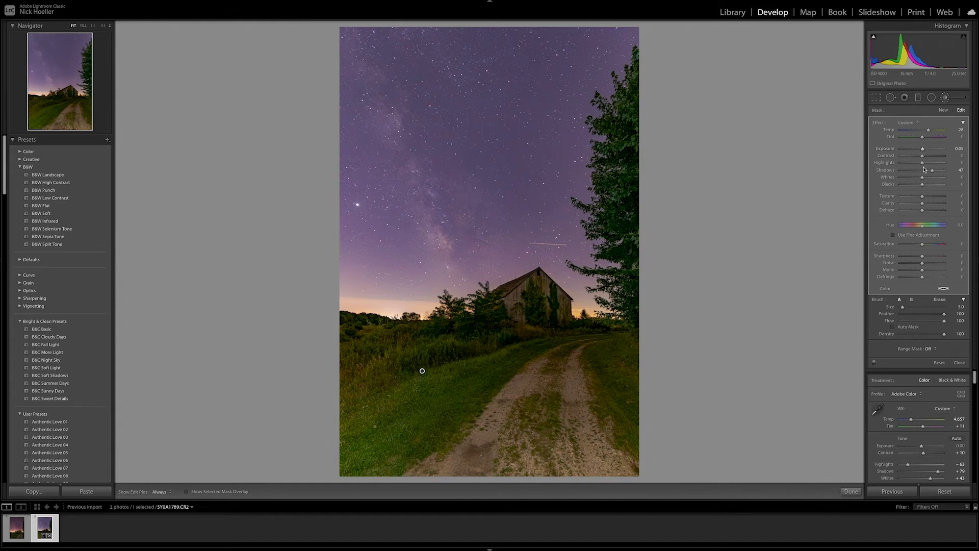
pyautogui.press('\\')
pyautogui.press('\\')
pyautogui.press('\\')
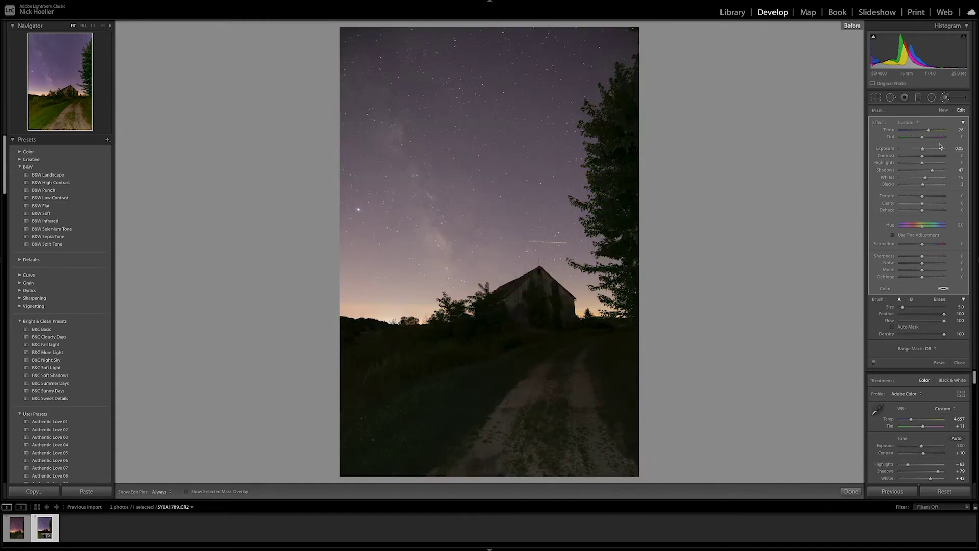
pyautogui.press('\\')
# Step: Close the foreground brush and darken the photo's edges slightly with a negative post-crop vignetting amount
pyautogui.click(959, 363)
pyautogui.moveTo(921, 402); pyautogui.dragTo(919, 404)
# Step: Paint a new adjustment brush mask across the whole sky
pyautogui.press('k')
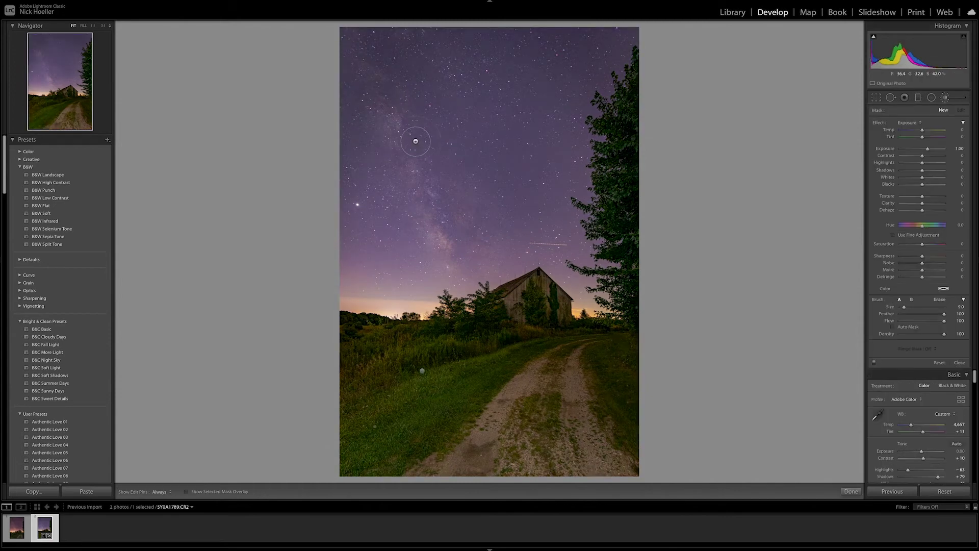
pyautogui.moveTo(416, 141)
pyautogui.mouseDown()
pyautogui.moveTo(424, 105)
pyautogui.moveTo(361, 125)
pyautogui.moveTo(353, 224)
pyautogui.mouseUp()
pyautogui.press('h')
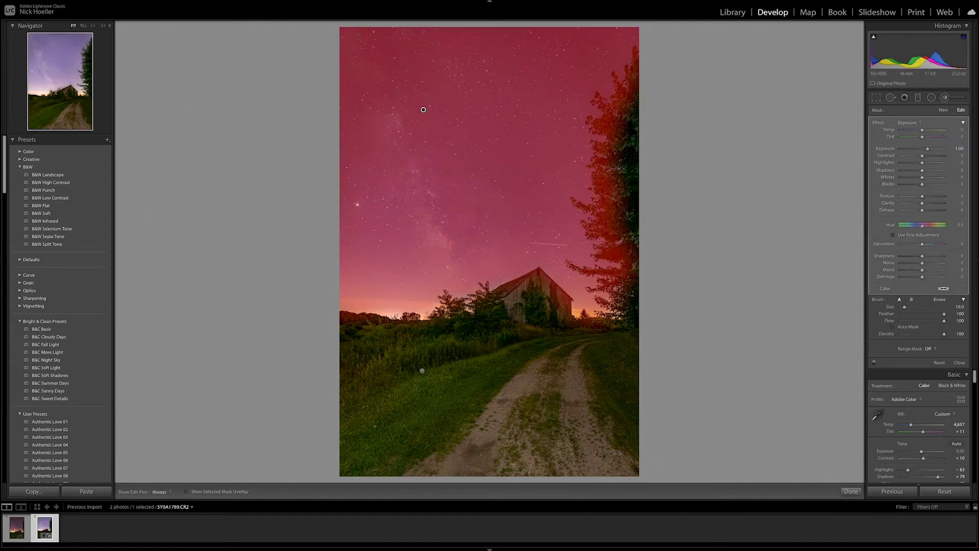
# Step: Reset the sky mask's exposure, set Contrast 16, Whites 16, Blacks −12, Temp 17, Saturation 14 and Dehaze 12, and close the brush
pyautogui.doubleClick(927, 149)
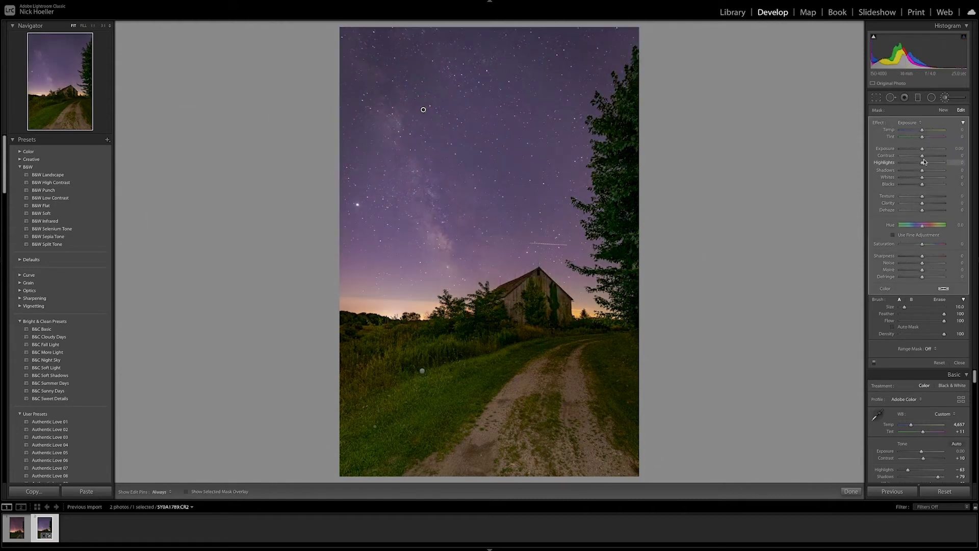
pyautogui.moveTo(928, 157); pyautogui.dragTo(919, 184)
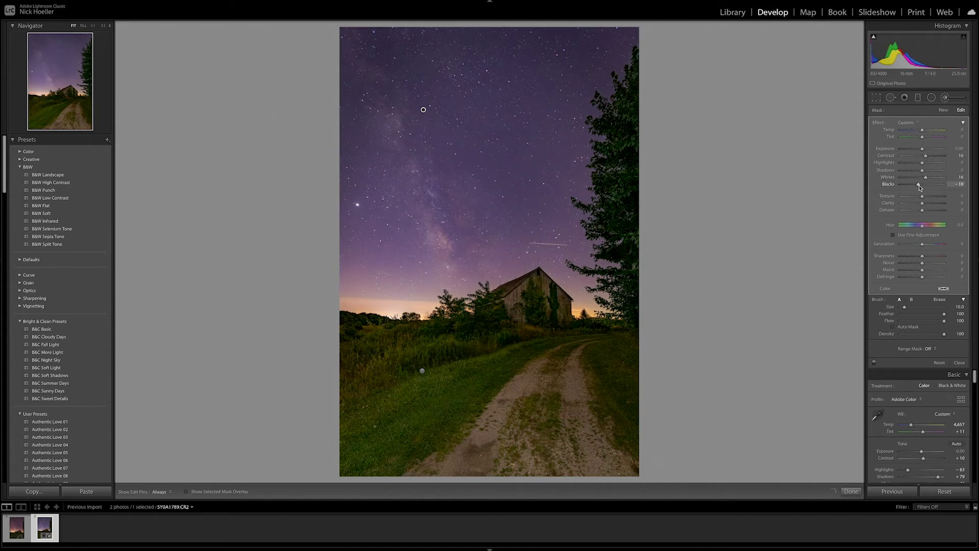
pyautogui.moveTo(923, 130); pyautogui.dragTo(925, 131)
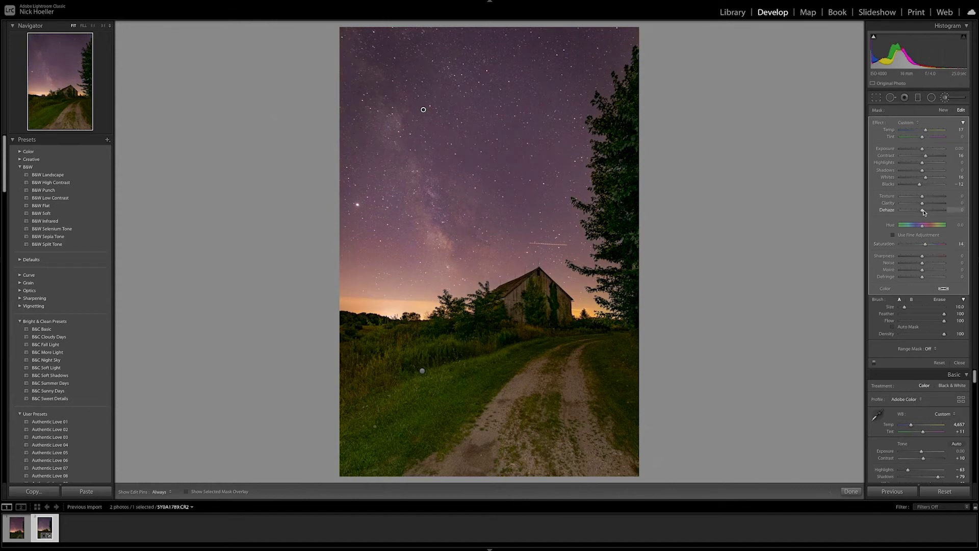
pyautogui.moveTo(928, 212); pyautogui.dragTo(926, 211)
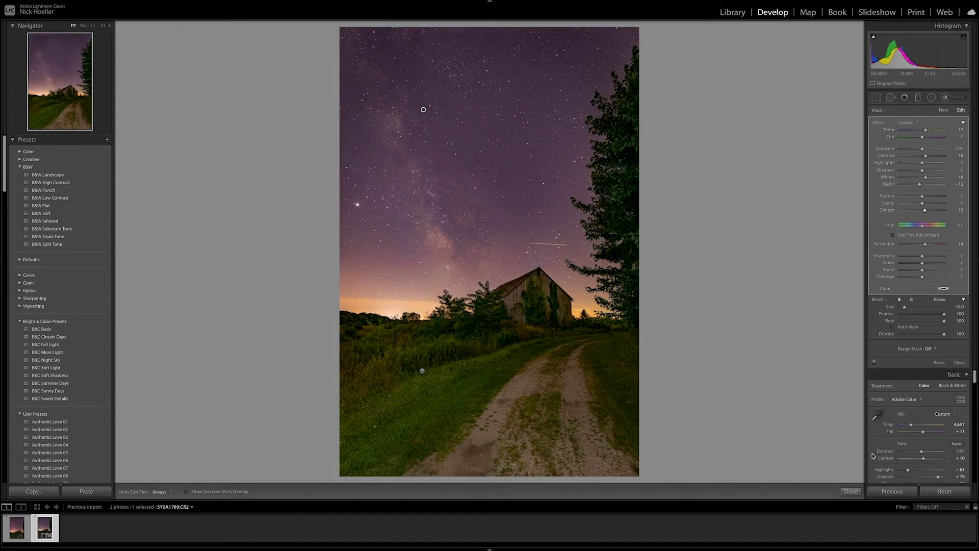
pyautogui.press('k')
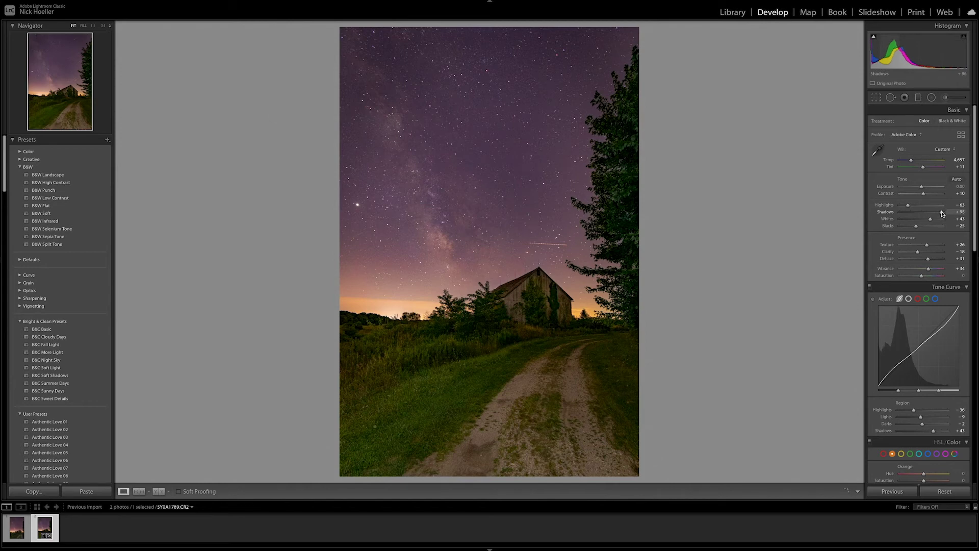
# Step: Inspect the barn at close range and slightly adjust the luminance noise reduction in the photo's detail settings
pyautogui.scroll(-5, 893, 370)
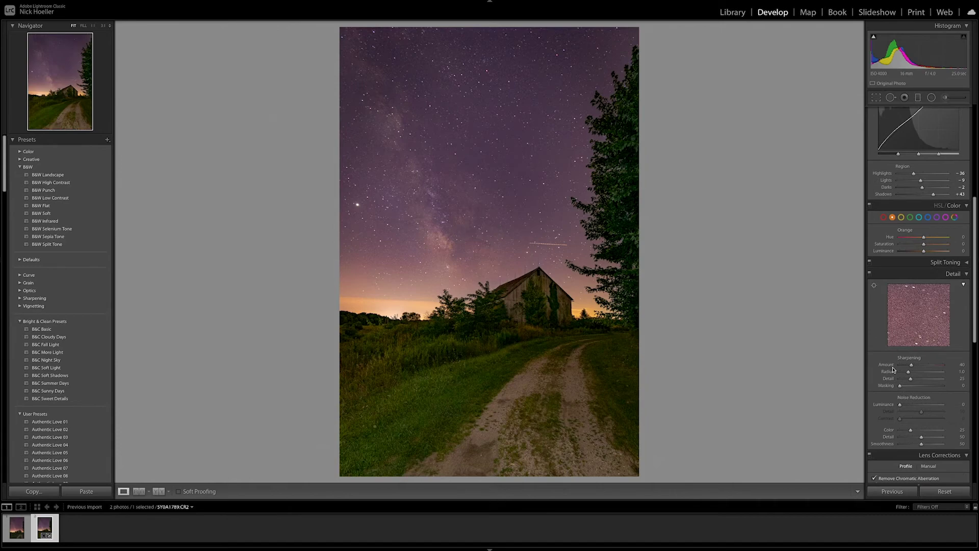
pyautogui.press('z')
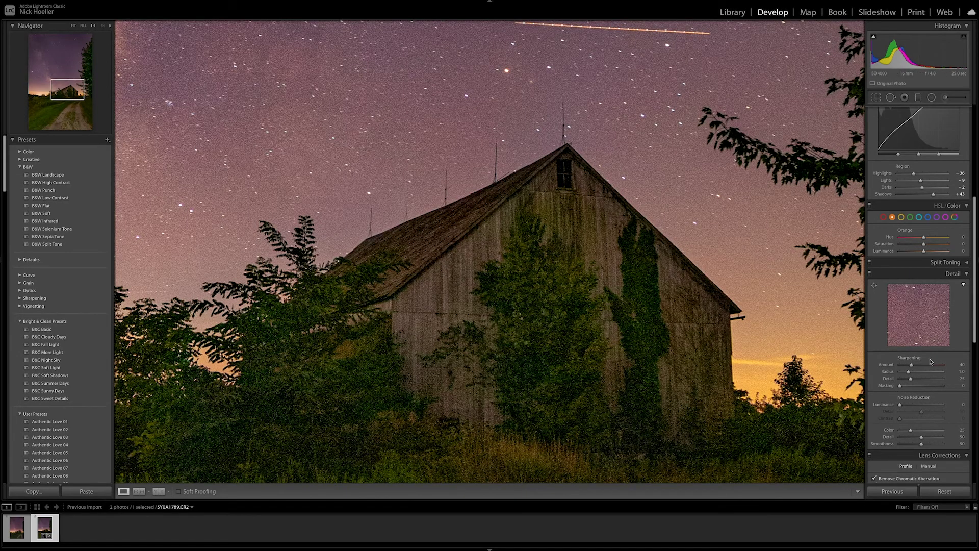
pyautogui.moveTo(901, 405); pyautogui.dragTo(902, 406)
pyautogui.click(556, 258)
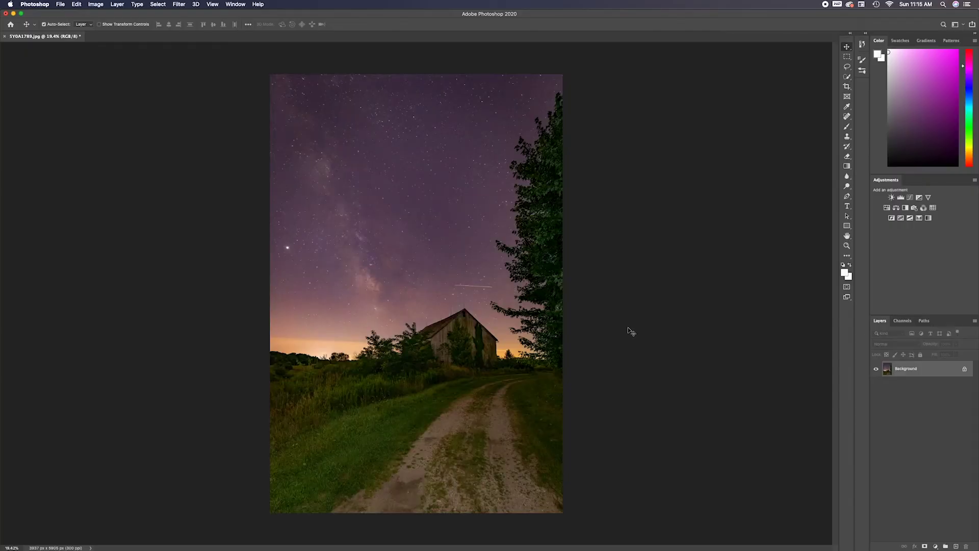
# Step: In Photoshop, duplicate the Background layer and remove the light trail above the barn with the content-aware Spot Healing Brush
pyautogui.press('super+j')
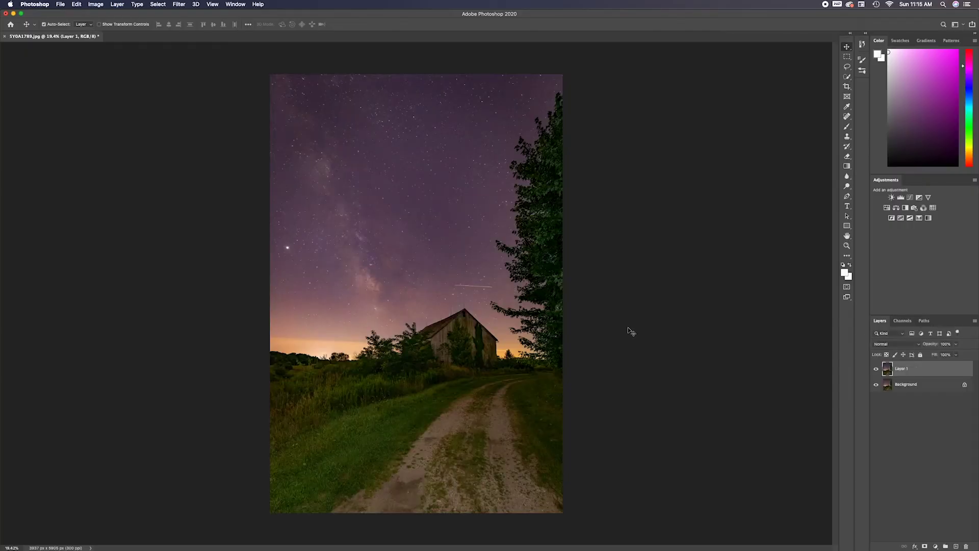
pyautogui.scroll(5, 615, 254)
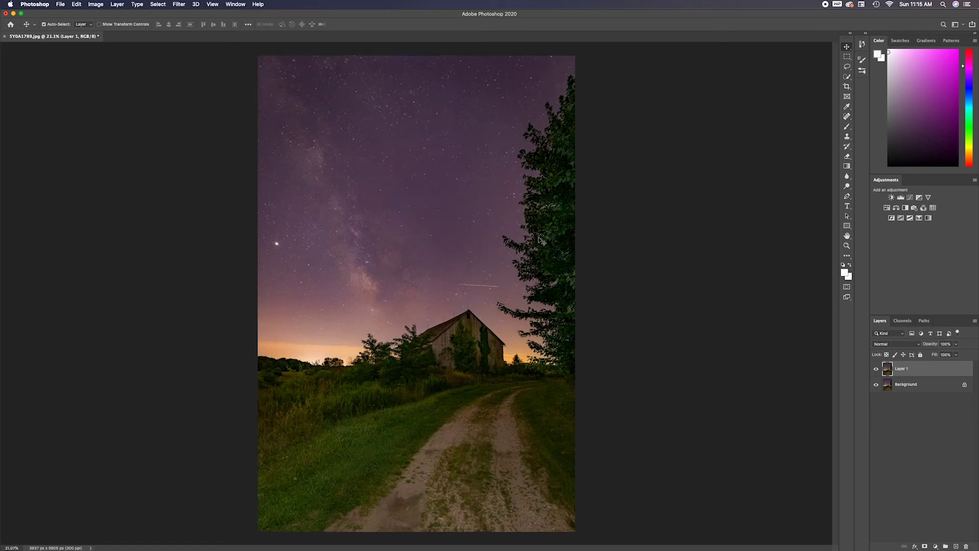
pyautogui.scroll(1, 540, 240)
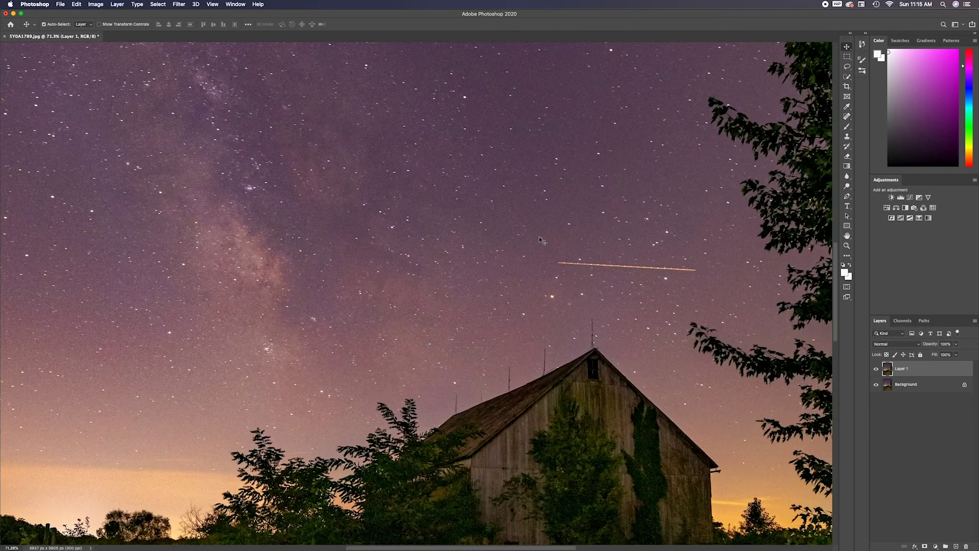
pyautogui.moveTo(625, 267)
pyautogui.mouseDown()
pyautogui.moveTo(363, 381)
pyautogui.moveTo(473, 232)
pyautogui.moveTo(462, 197)
pyautogui.moveTo(408, 128)
pyautogui.moveTo(408, 306)
pyautogui.moveTo(561, 332)
pyautogui.moveTo(615, 440)
pyautogui.mouseUp()
pyautogui.scroll(3, 449, 346)
pyautogui.press('super+equal')
pyautogui.press('j')
pyautogui.moveTo(306, 76); pyautogui.dragTo(743, 326)
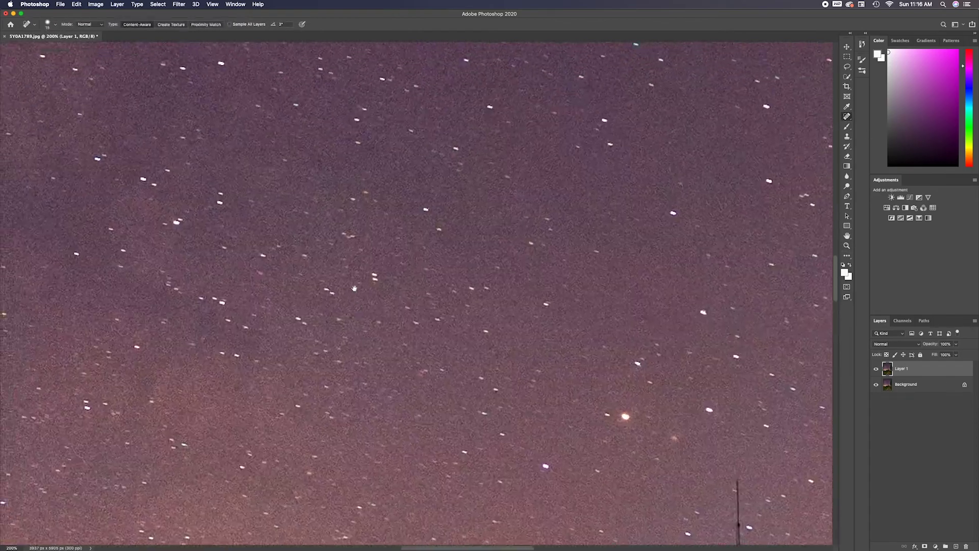
pyautogui.moveTo(790, 485); pyautogui.dragTo(433, 117)
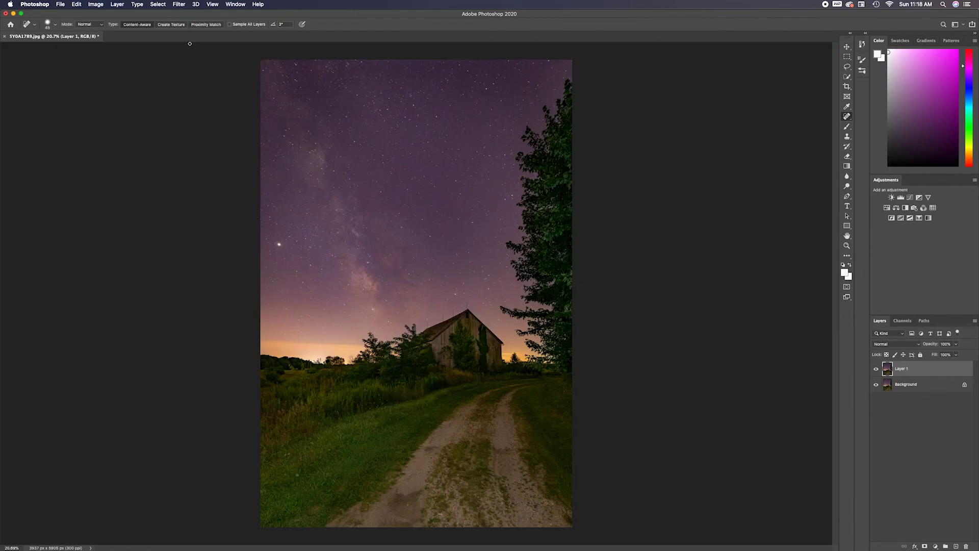
# Step: Sharpen the duplicated layer with an Unsharp Mask of Amount 66%, Radius 1.0 pixels and Threshold 0
pyautogui.click(180, 4)
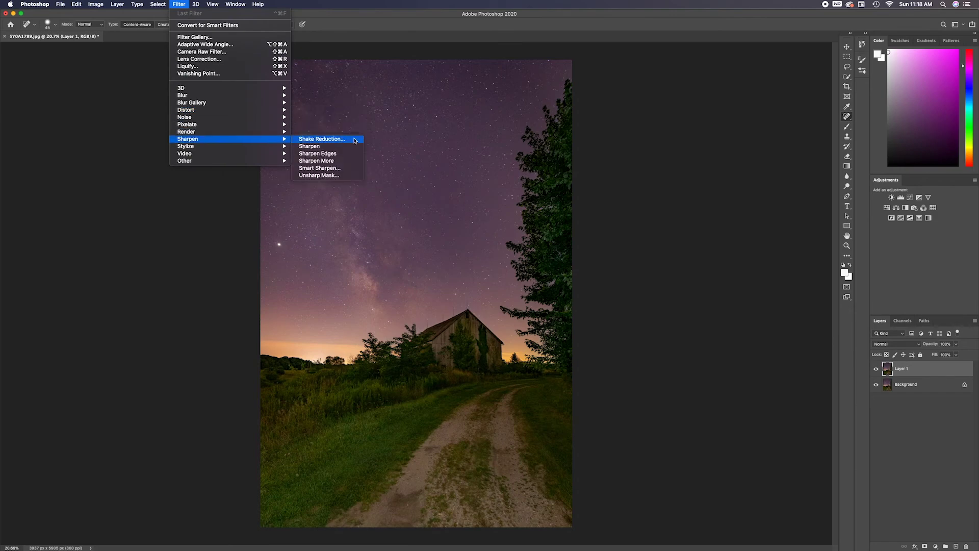
pyautogui.click(317, 175)
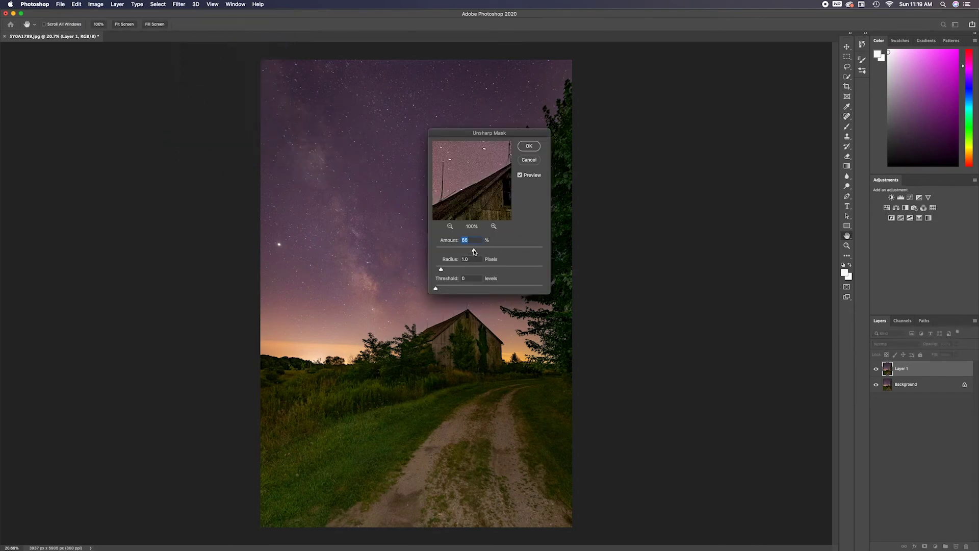
pyautogui.click(529, 147)
pyautogui.press('super+minus')
pyautogui.press('j')
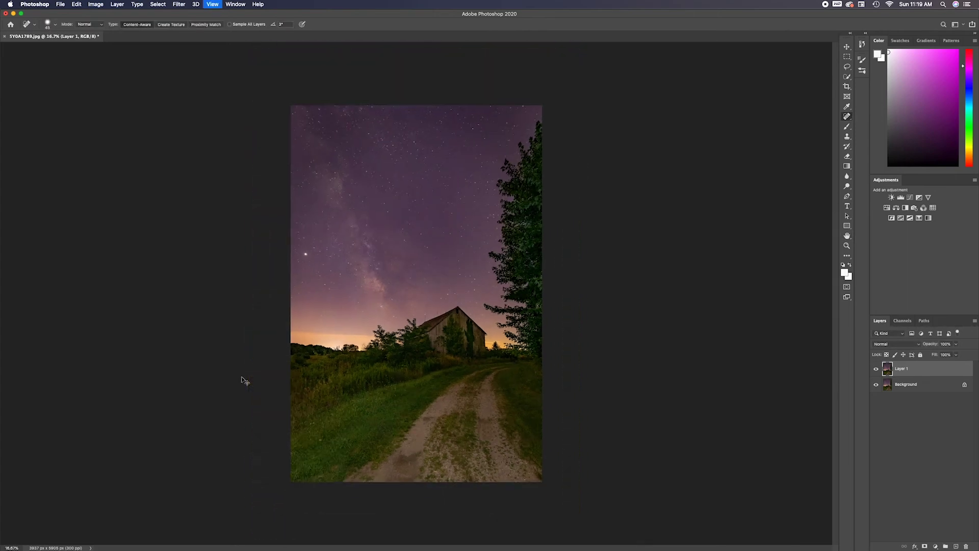